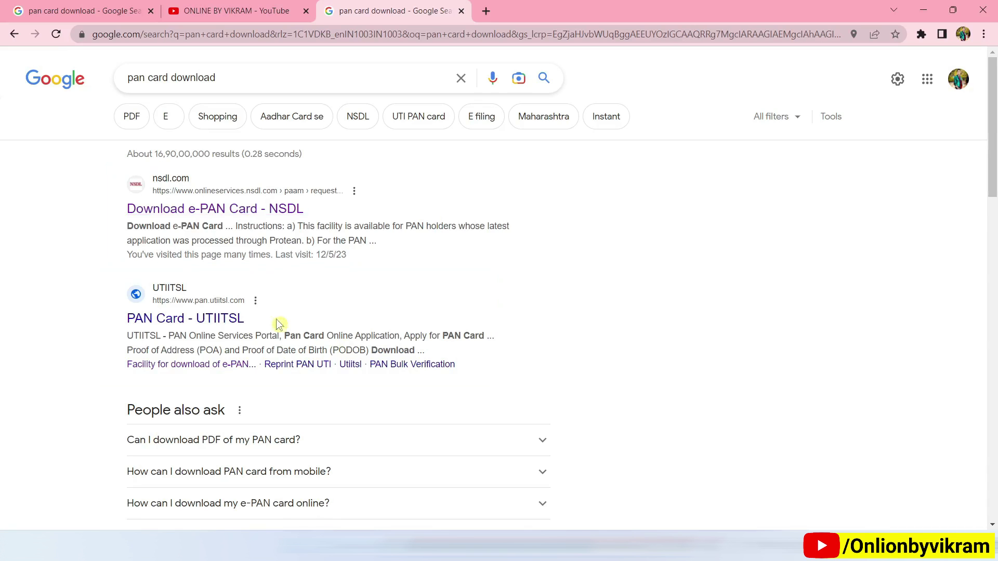
# Step: Open NSDL's Download e-PAN Card page from the search results and choose PAN as the identification option
pyautogui.click(219, 209)
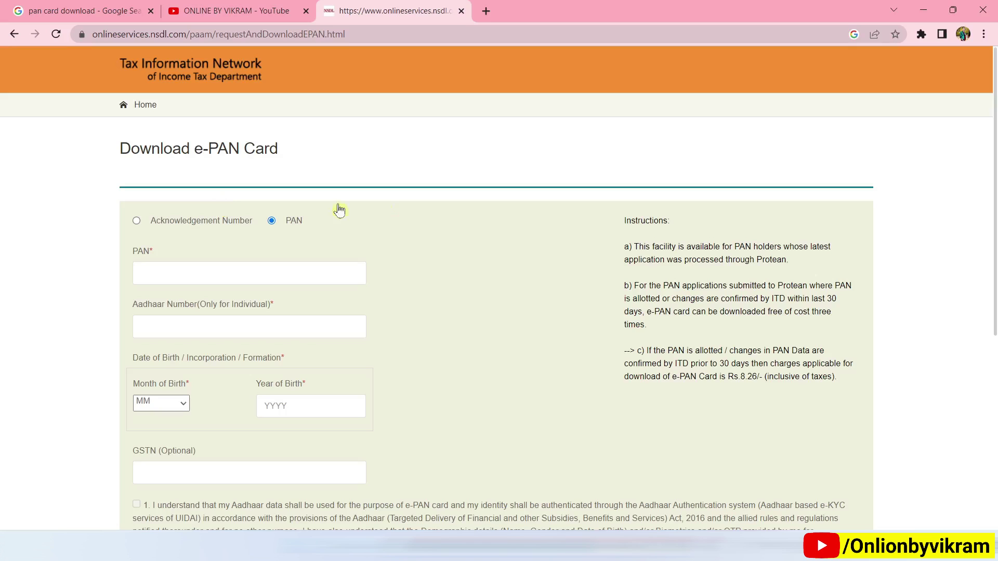
pyautogui.scroll(-1, 569, 219)
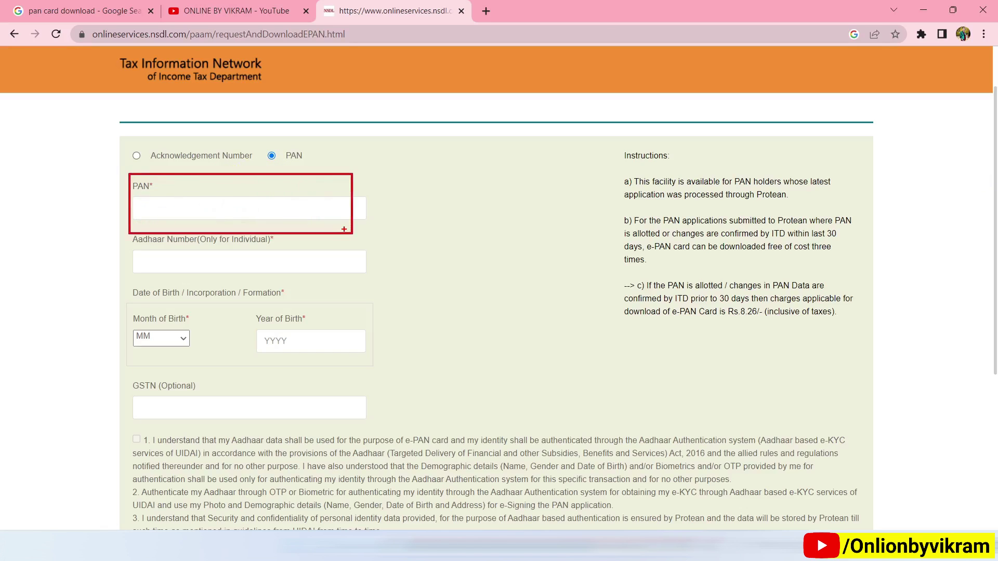
pyautogui.click(137, 157)
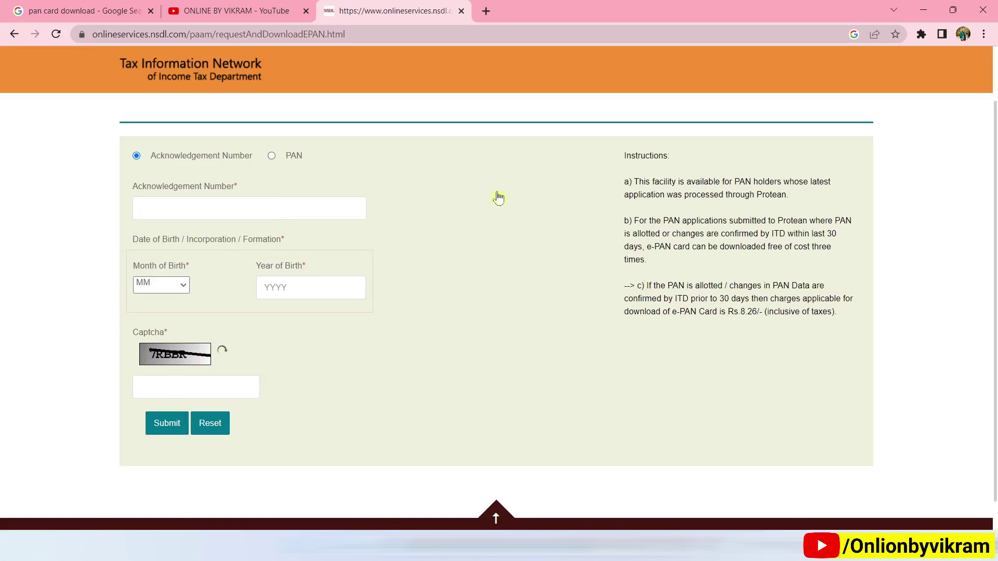
pyautogui.click(272, 156)
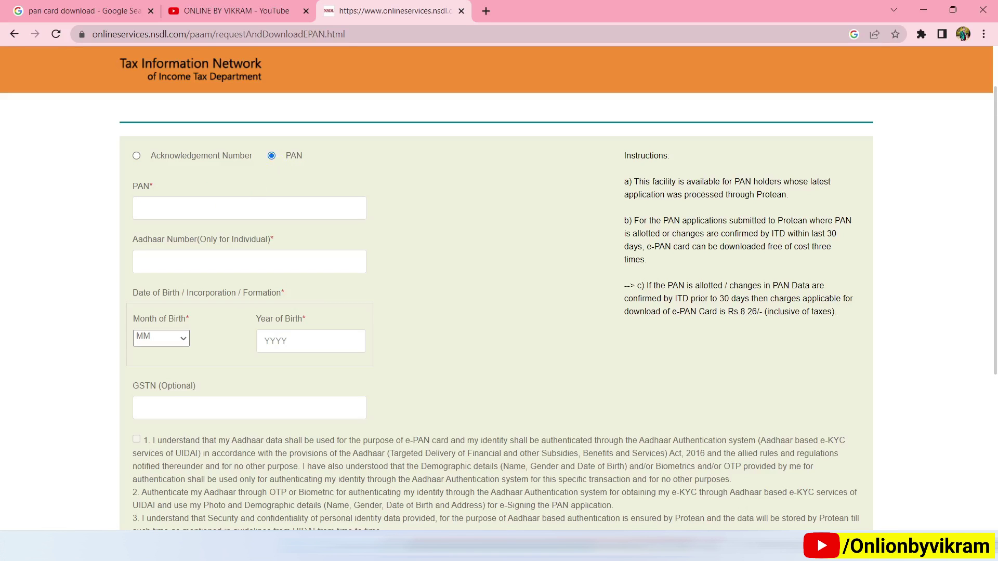
pyautogui.moveTo(130, 193)
pyautogui.mouseDown()
pyautogui.moveTo(257, 222)
pyautogui.moveTo(321, 222)
pyautogui.mouseUp()
pyautogui.moveTo(135, 248)
pyautogui.mouseDown()
pyautogui.moveTo(241, 274)
pyautogui.moveTo(309, 274)
pyautogui.mouseUp()
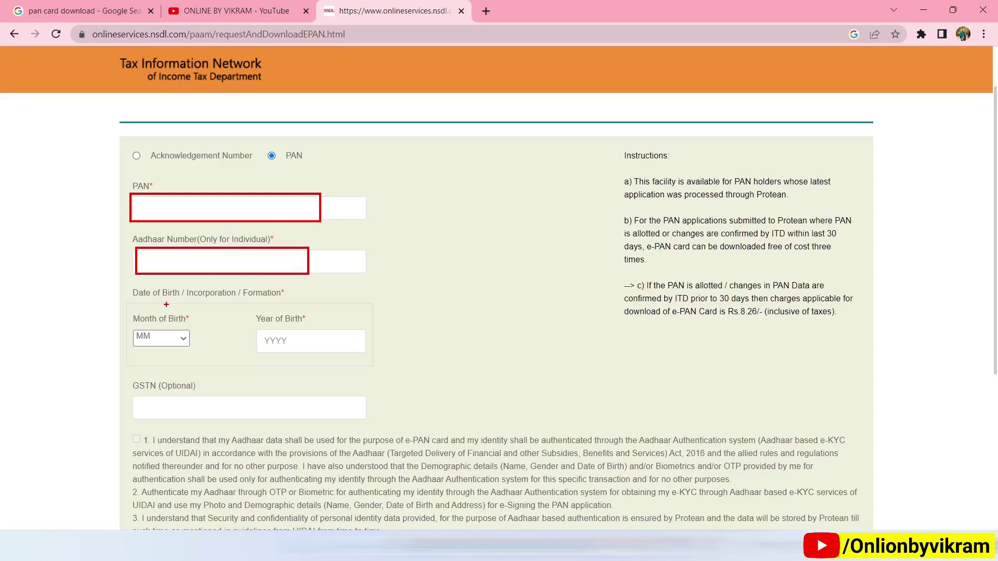
pyautogui.moveTo(123, 304)
pyautogui.mouseDown()
pyautogui.moveTo(191, 344)
pyautogui.moveTo(381, 365)
pyautogui.mouseUp()
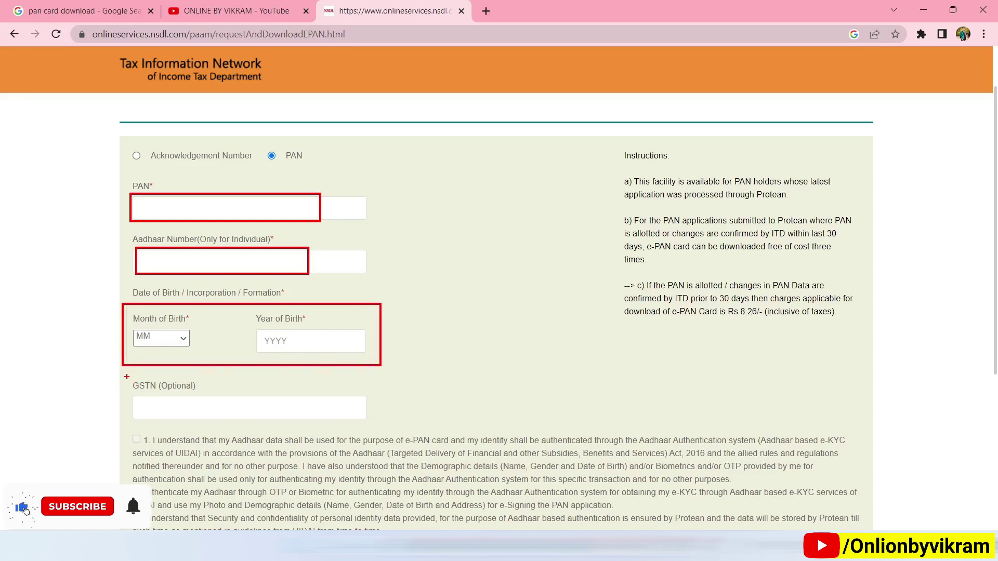
pyautogui.moveTo(126, 375)
pyautogui.mouseDown()
pyautogui.moveTo(186, 405)
pyautogui.moveTo(334, 416)
pyautogui.mouseUp()
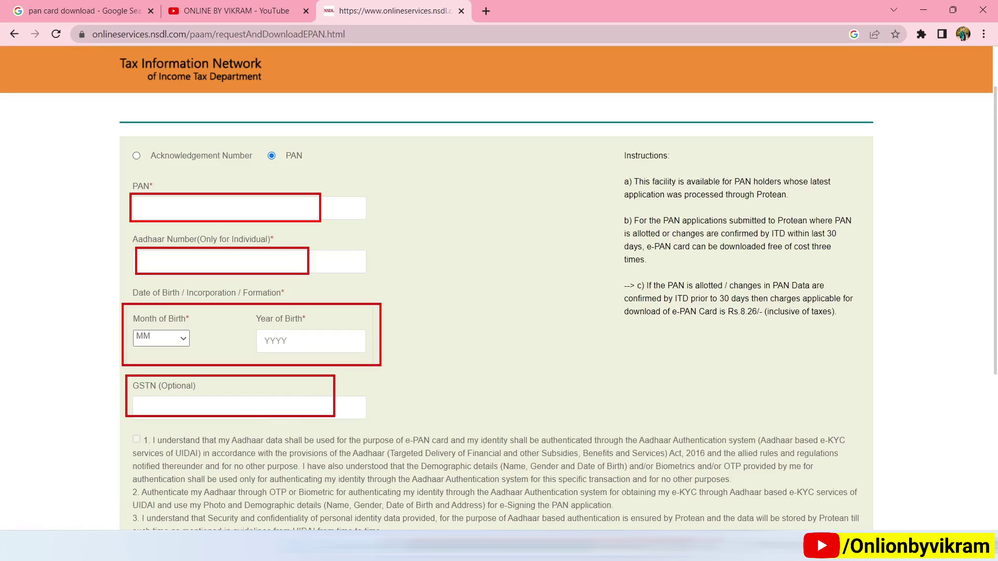
pyautogui.press('Escape')
# Step: Accept the Aadhaar consent declaration, fill in the captcha code and submit the e-PAN request form
pyautogui.scroll(-1, 398, 406)
pyautogui.scroll(-2, 398, 405)
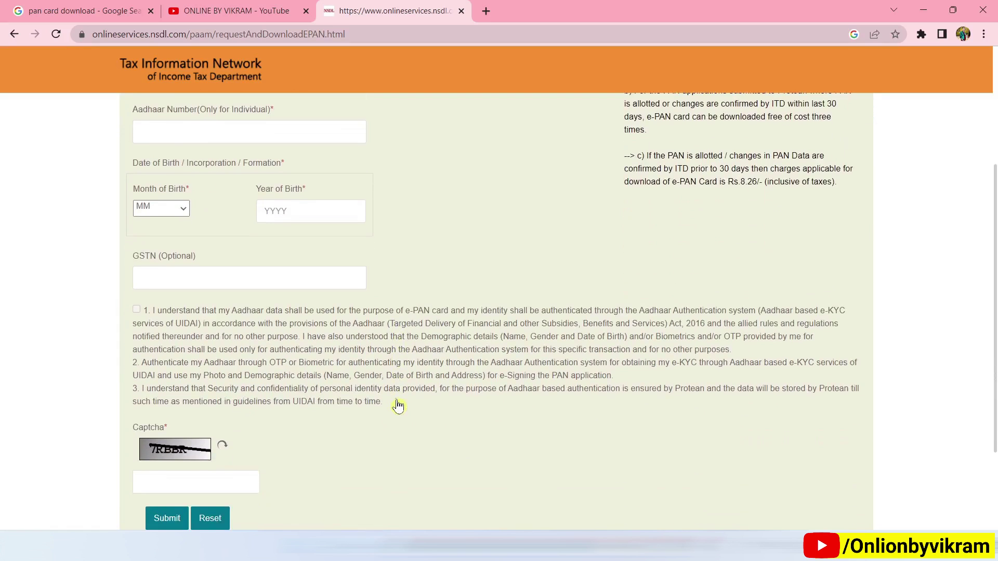
pyautogui.click(137, 312)
pyautogui.scroll(-2, 136, 313)
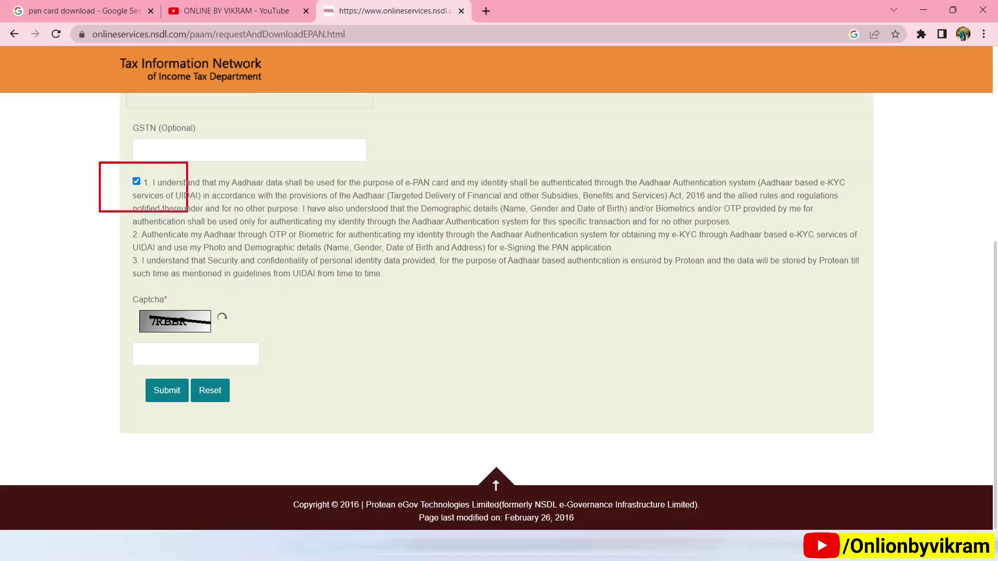
pyautogui.moveTo(146, 307)
pyautogui.mouseDown()
pyautogui.moveTo(196, 336)
pyautogui.moveTo(164, 351)
pyautogui.moveTo(231, 369)
pyautogui.mouseUp()
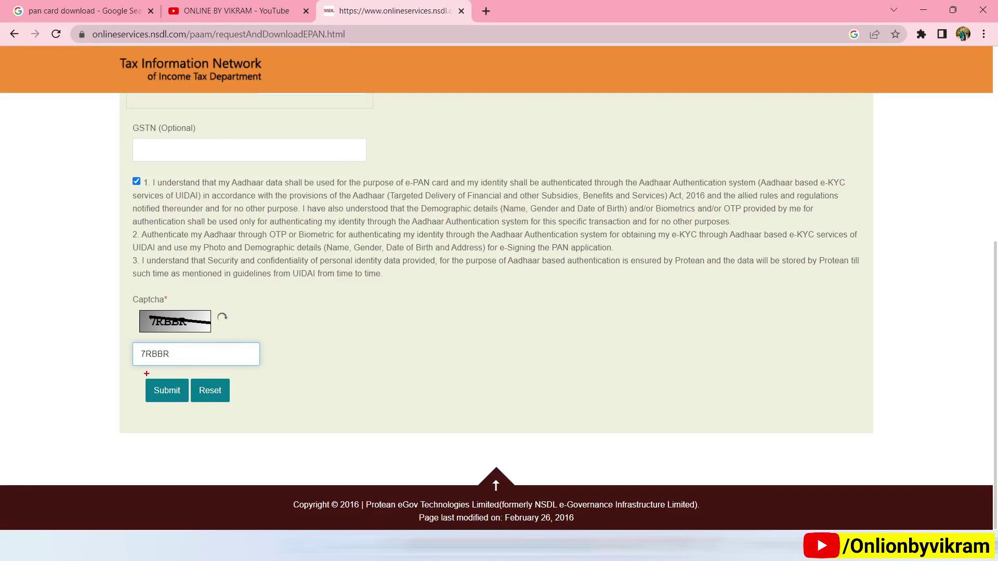
pyautogui.moveTo(143, 372); pyautogui.dragTo(187, 413)
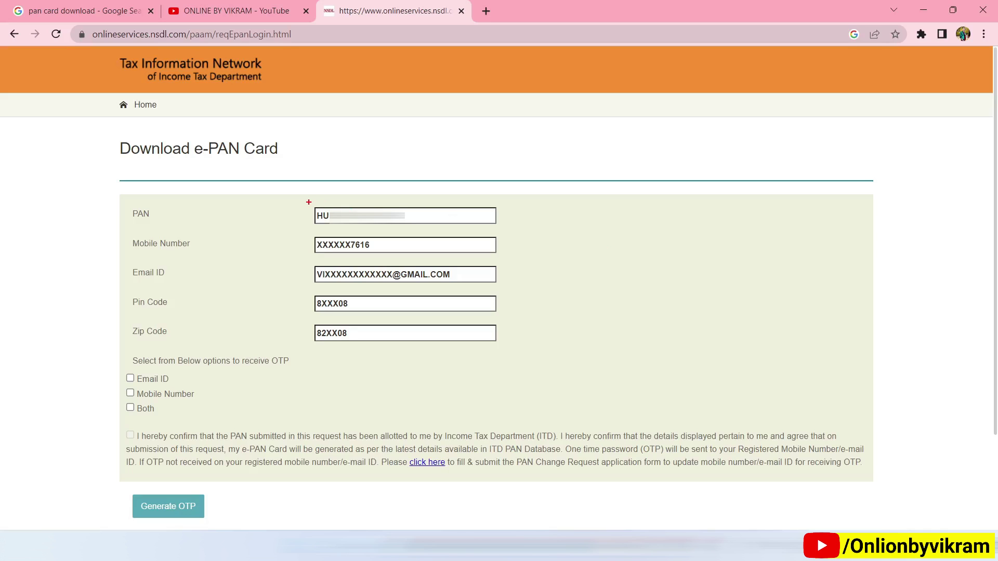
pyautogui.moveTo(309, 202); pyautogui.dragTo(403, 226)
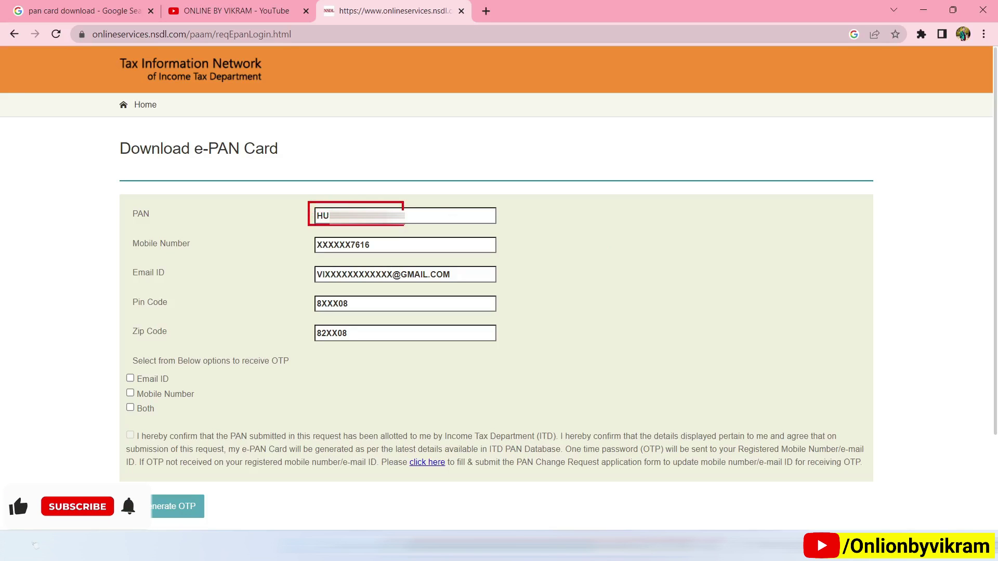
pyautogui.moveTo(305, 228)
pyautogui.mouseDown()
pyautogui.moveTo(424, 287)
pyautogui.moveTo(478, 287)
pyautogui.mouseUp()
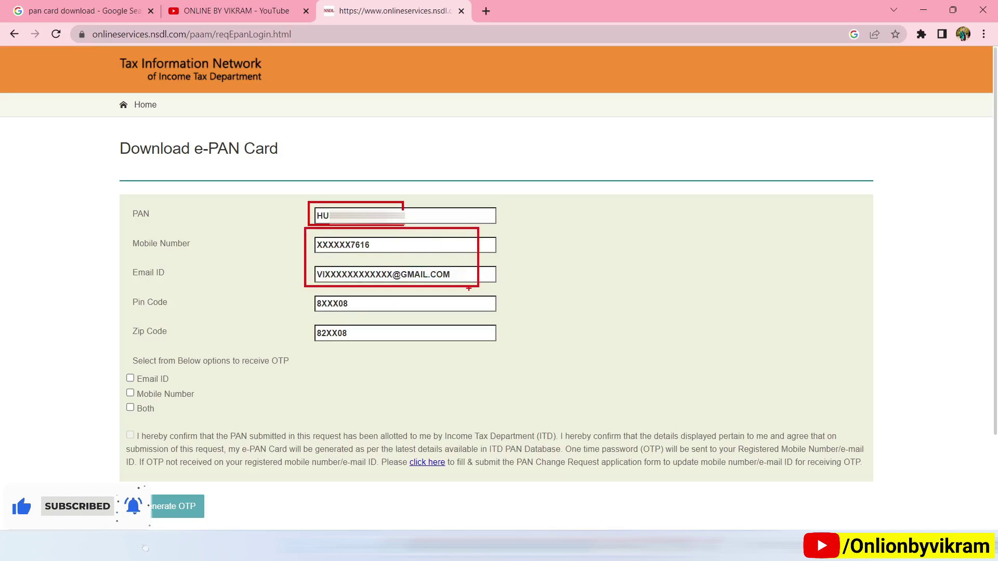
pyautogui.moveTo(307, 287)
pyautogui.mouseDown()
pyautogui.moveTo(335, 300)
pyautogui.moveTo(373, 347)
pyautogui.mouseUp()
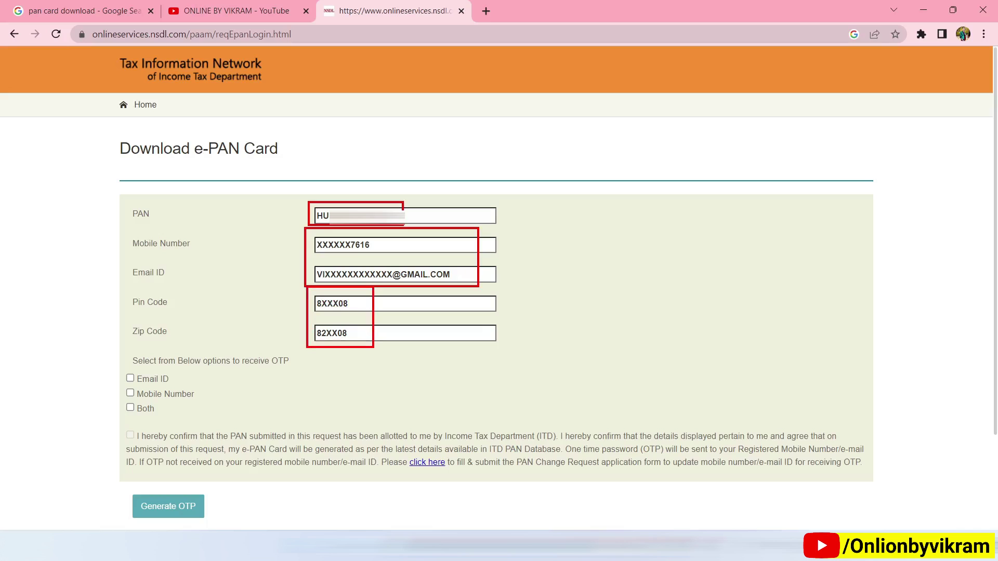
pyautogui.press('Escape')
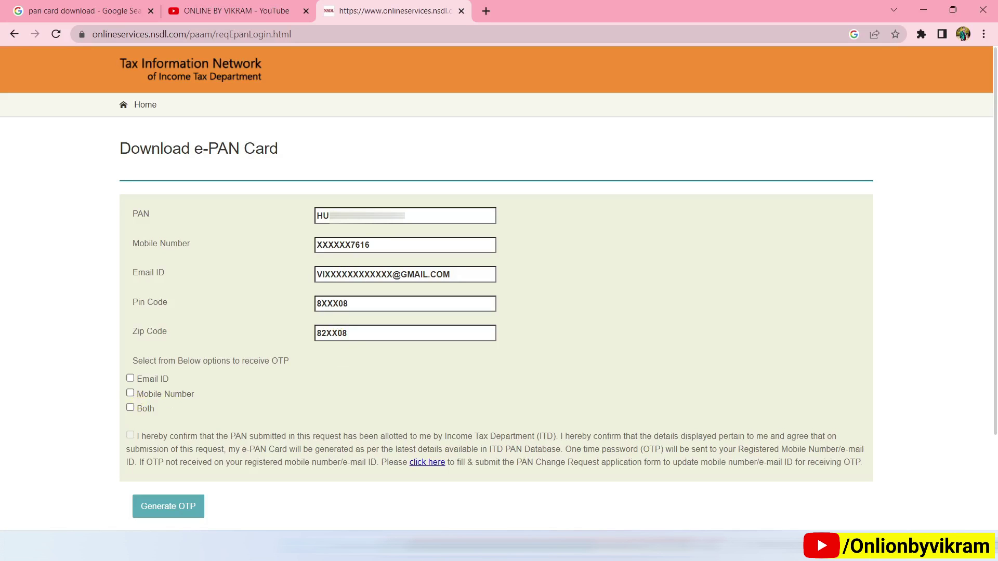
# Step: Choose Both for receiving the OTP, accept the PAN confirmation statement and generate the OTP
pyautogui.click(130, 379)
pyautogui.click(130, 379)
pyautogui.click(131, 393)
pyautogui.click(130, 393)
pyautogui.click(131, 409)
pyautogui.click(130, 435)
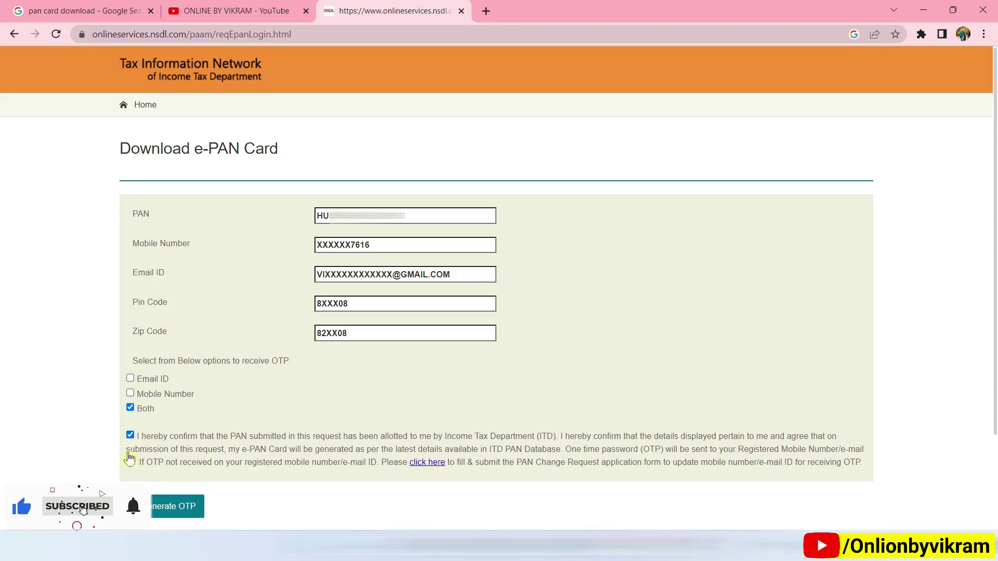
pyautogui.click(164, 509)
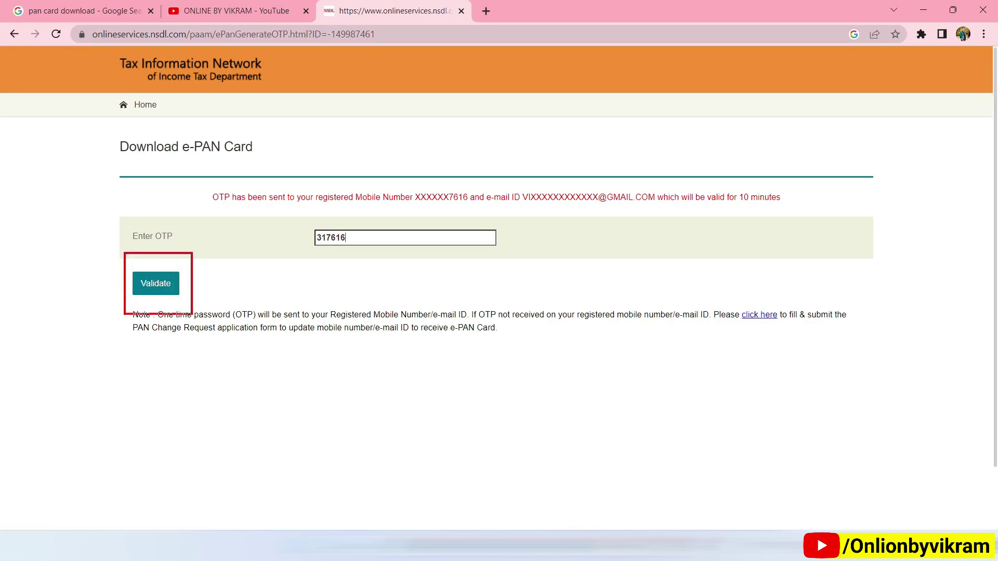
# Step: Enter and validate the OTP, then continue with the paid e-PAN download facility
pyautogui.click(157, 285)
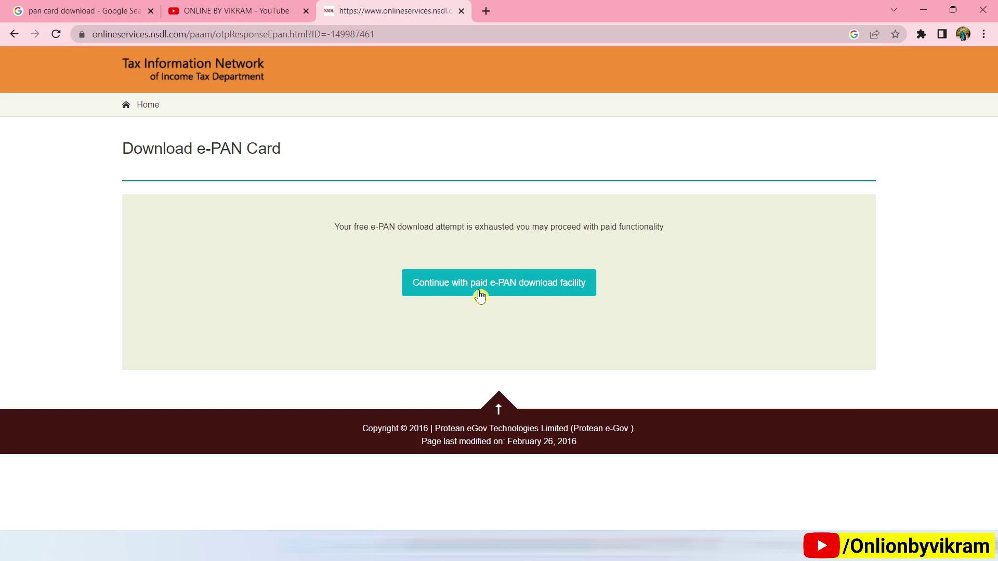
pyautogui.click(508, 287)
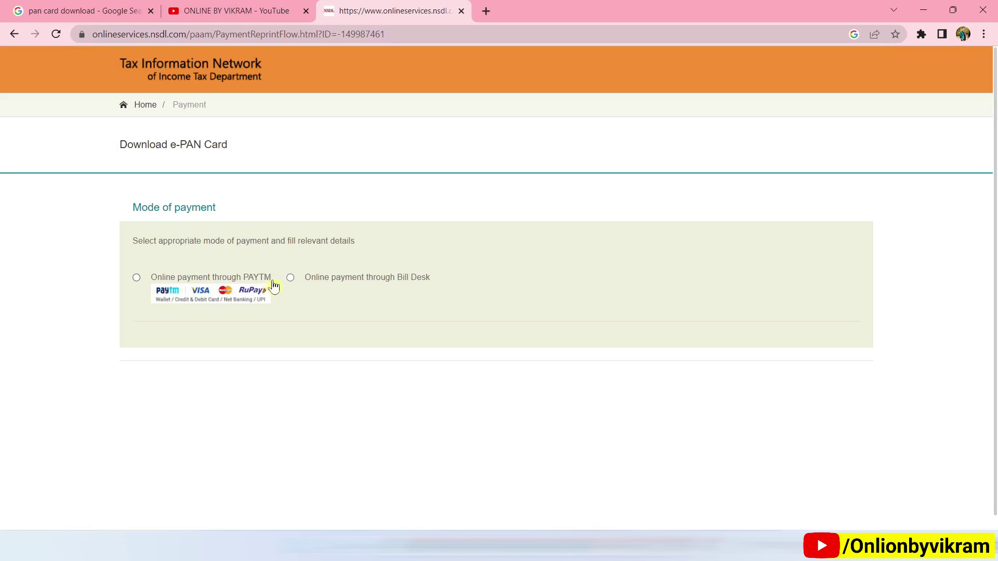
# Step: Select online payment through Bill Desk, agree to the terms of service and proceed to payment
pyautogui.click(290, 279)
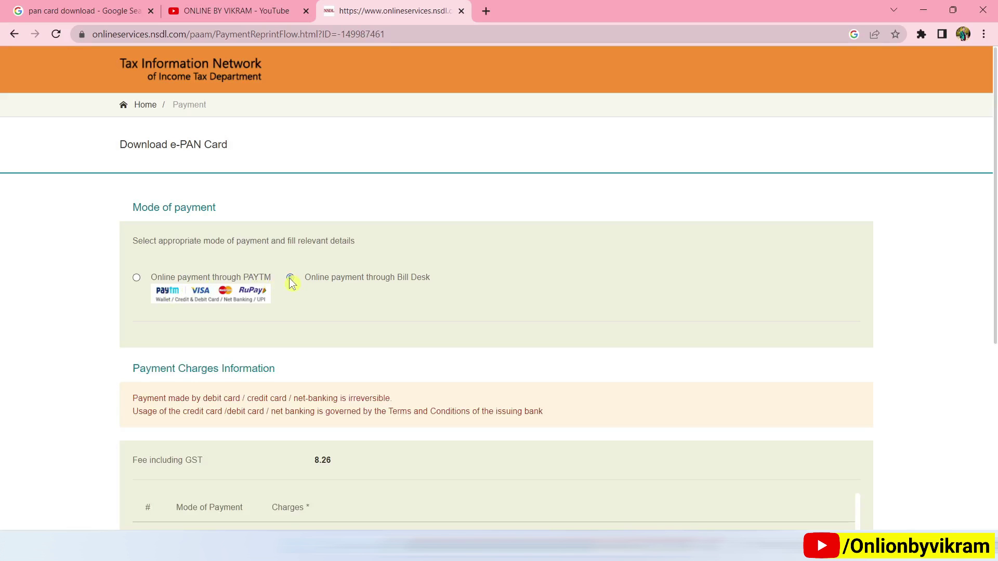
pyautogui.scroll(-4, 430, 302)
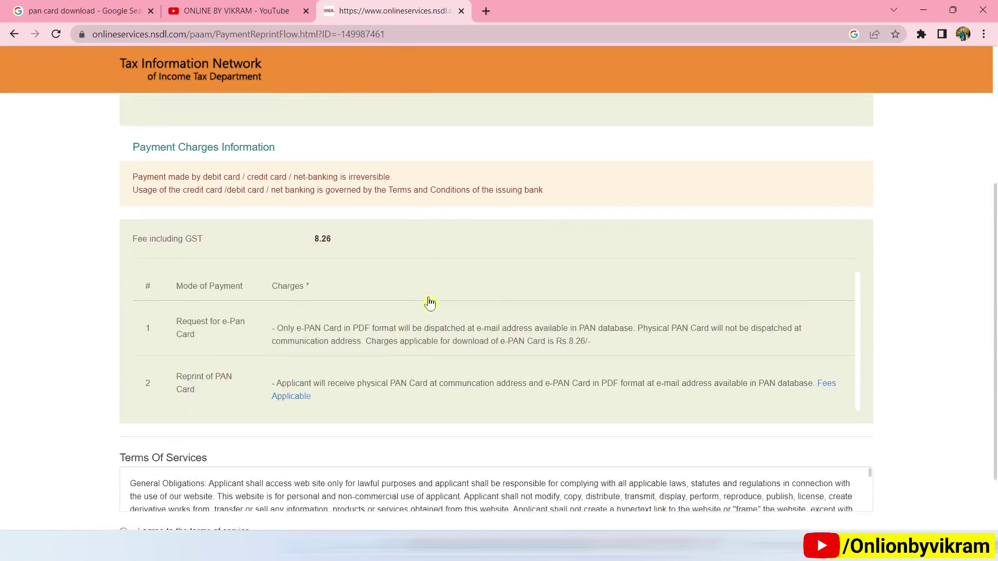
pyautogui.scroll(-1, 430, 302)
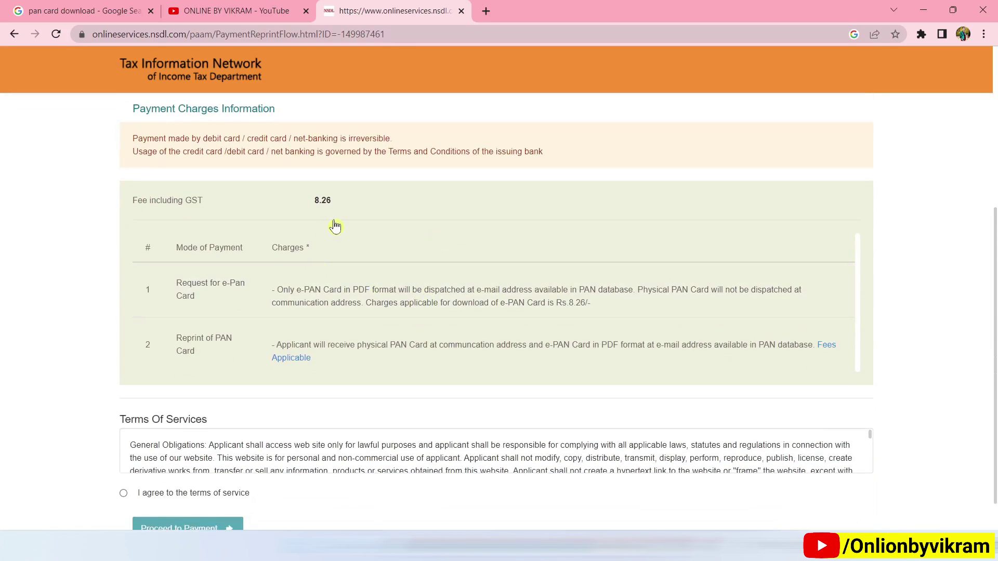
pyautogui.moveTo(297, 186); pyautogui.dragTo(359, 221)
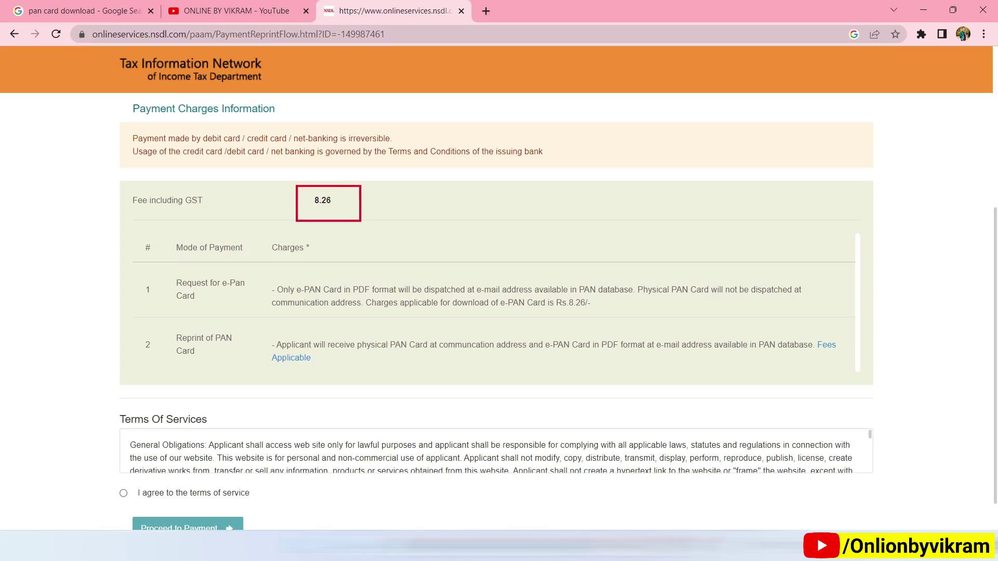
pyautogui.press('Escape')
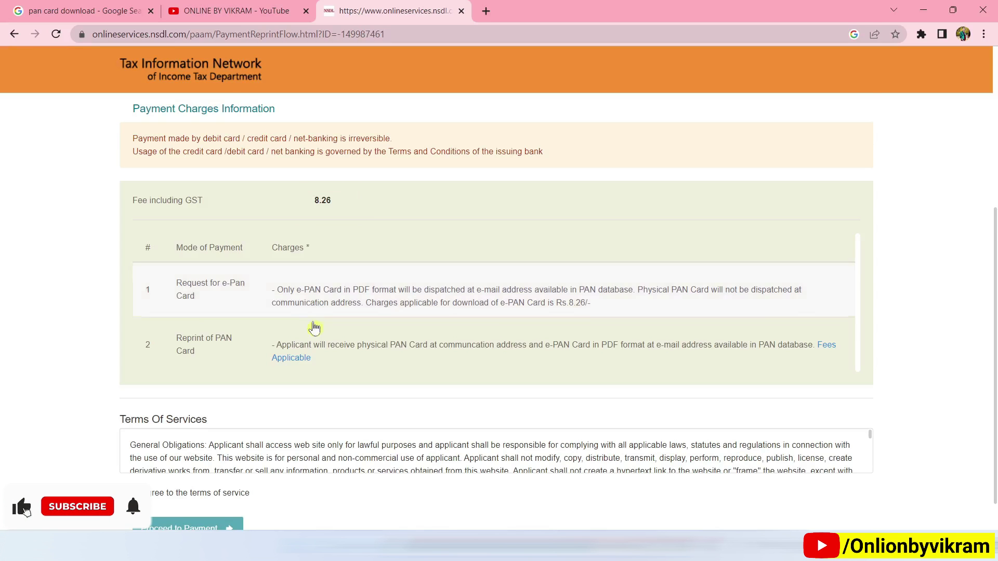
pyautogui.scroll(-1, 314, 328)
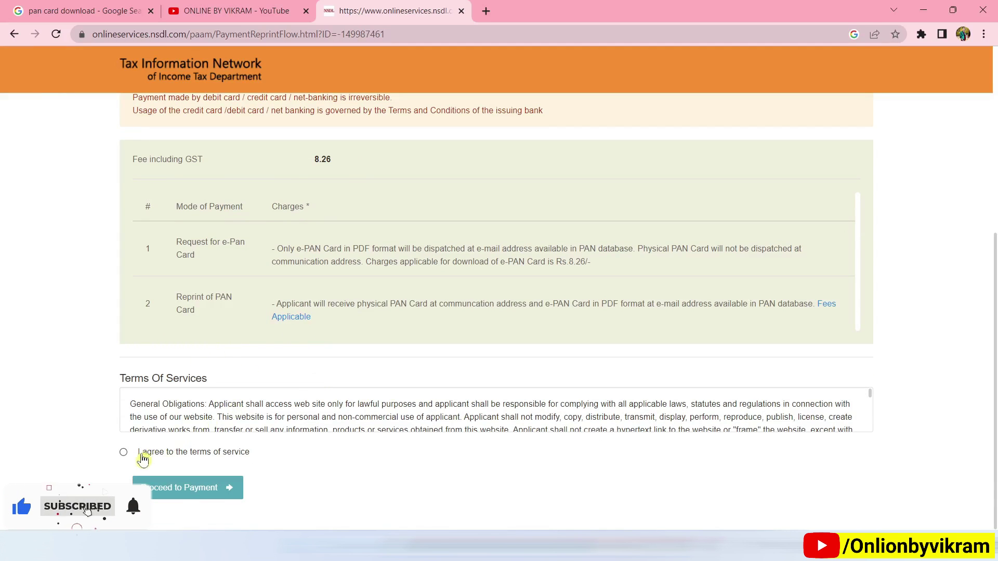
pyautogui.click(124, 452)
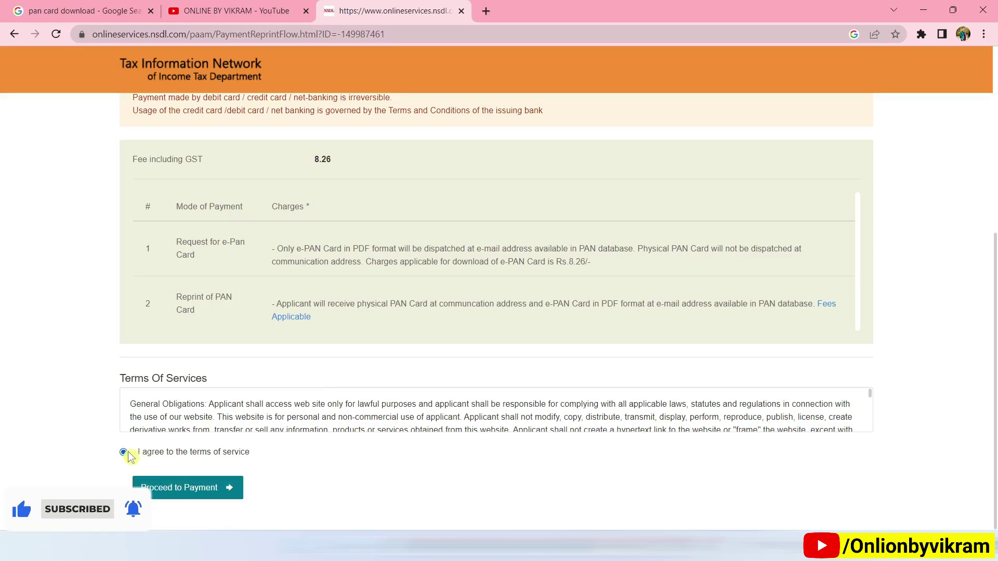
pyautogui.click(174, 498)
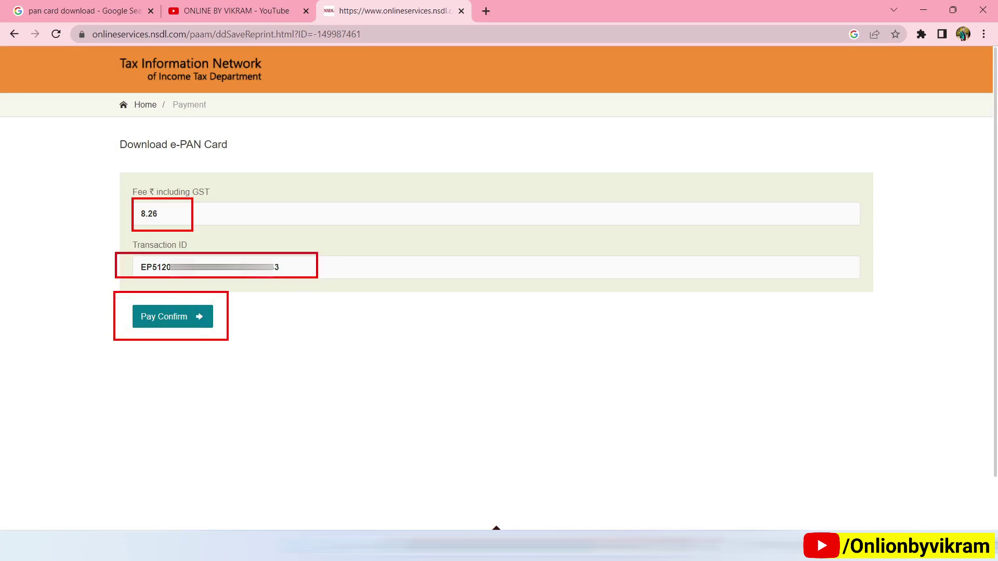
# Step: Confirm the e-PAN fee payment and pay by QR code with the BHIM UPI option
pyautogui.click(179, 318)
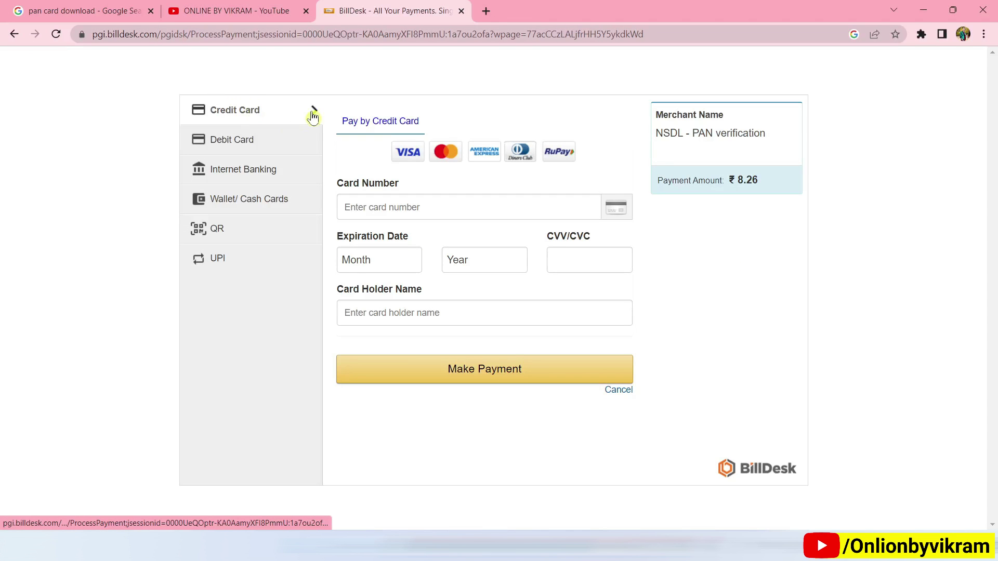
pyautogui.click(264, 143)
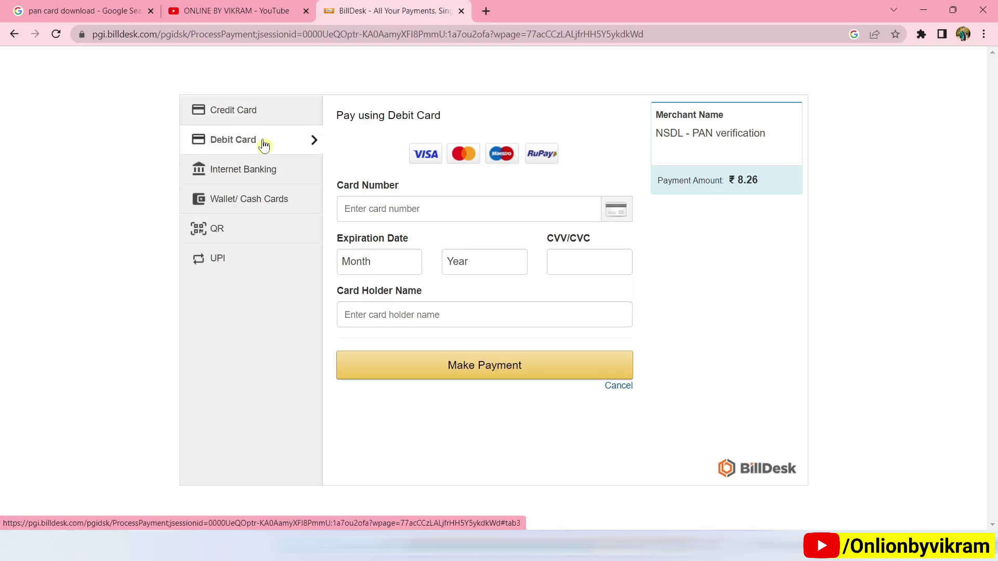
pyautogui.click(260, 180)
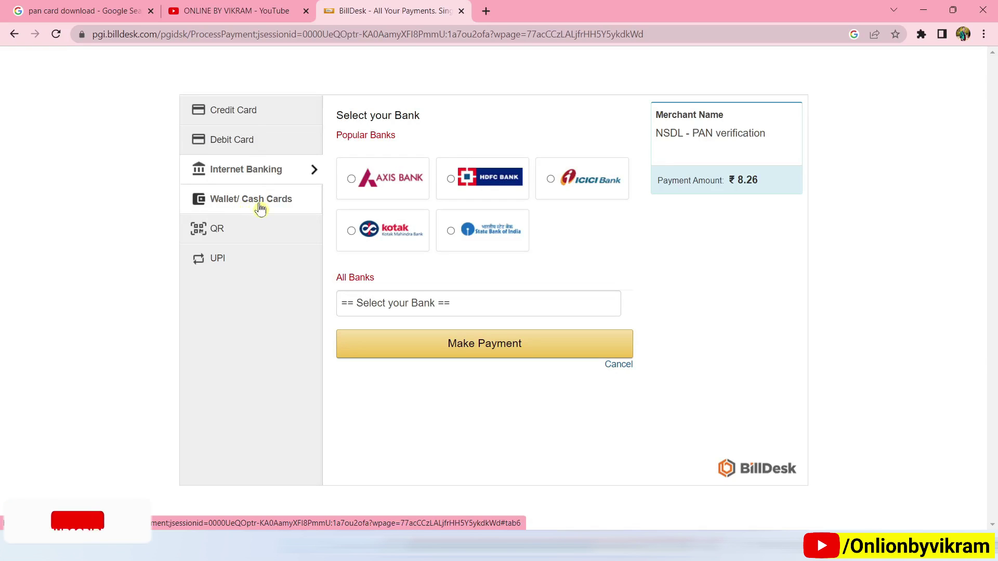
pyautogui.click(227, 237)
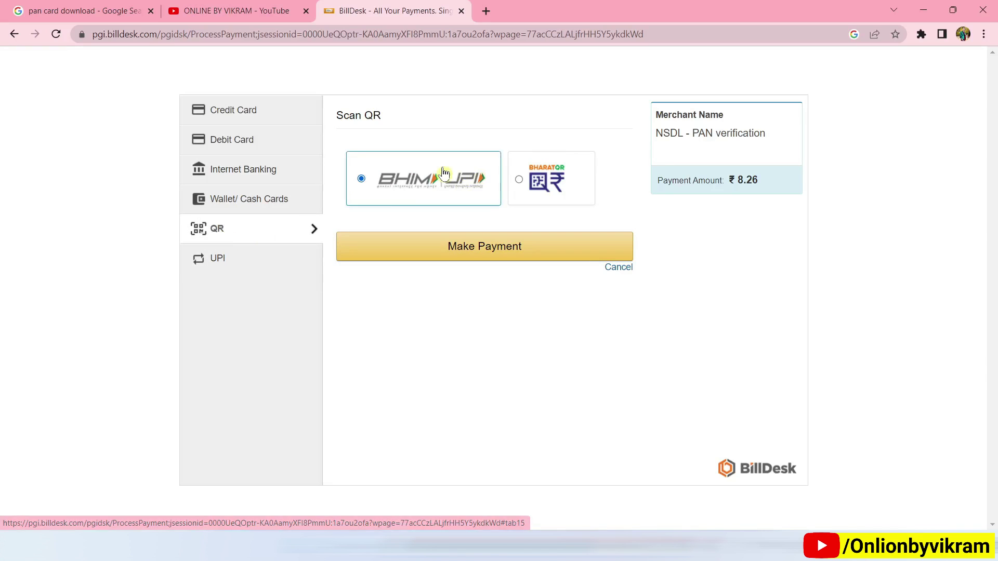
pyautogui.click(455, 245)
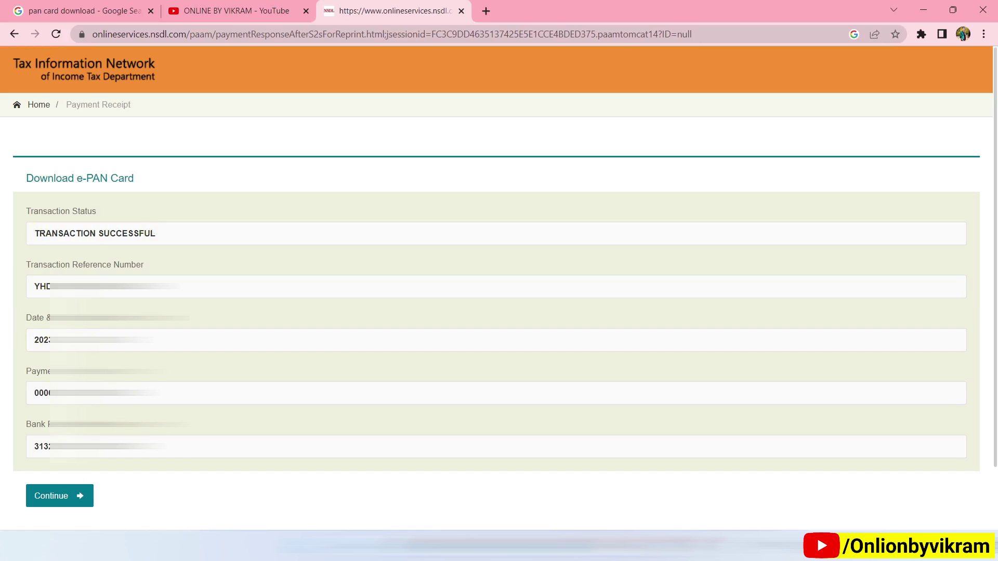
# Step: Continue from the transaction page, generate the payment receipt and request the e-PAN download
pyautogui.click(65, 500)
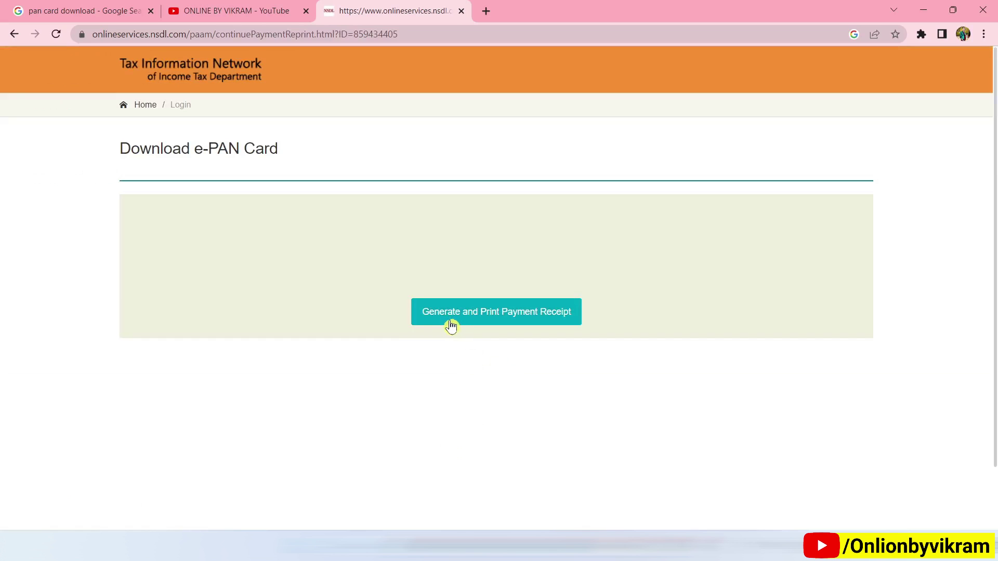
pyautogui.click(514, 322)
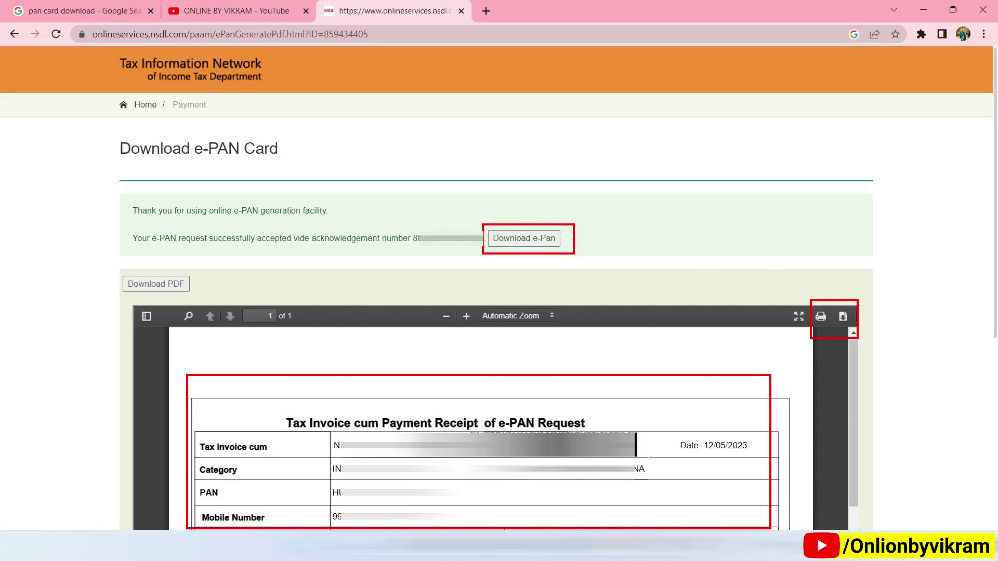
pyautogui.click(512, 237)
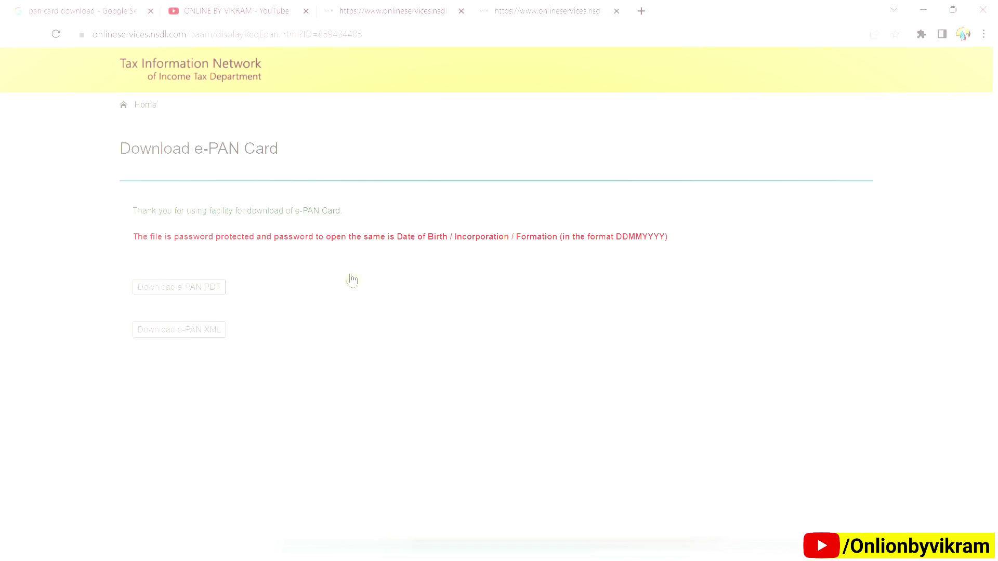